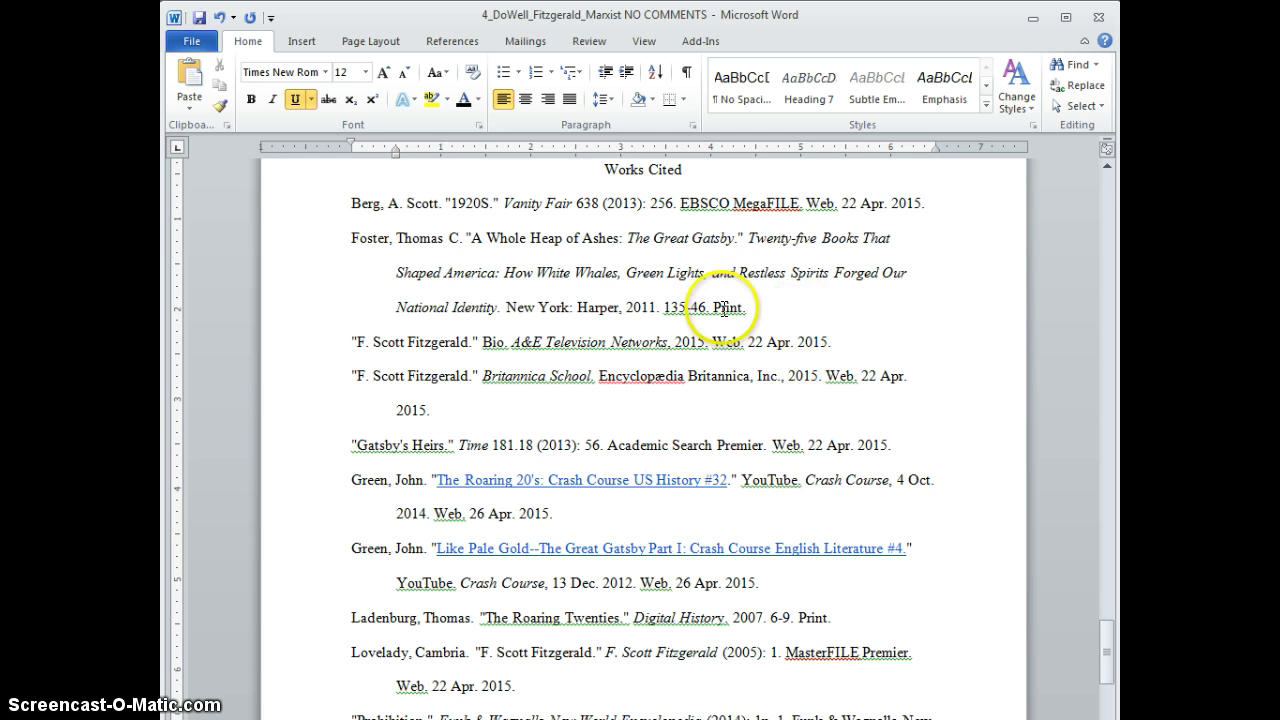
Step: Select text in the Foster, Bio, Britannica, Gatsby's Heirs and both Green entries, then deselect
double_click(342, 259)
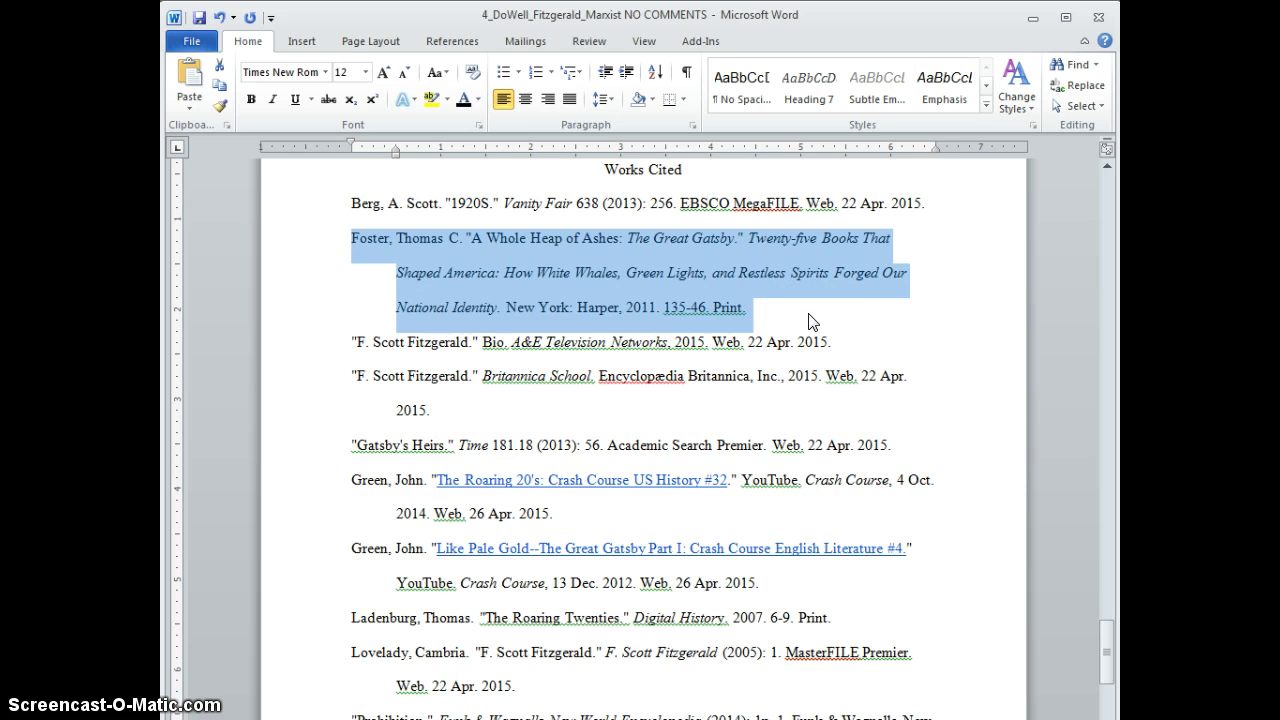
triple_click(555, 341)
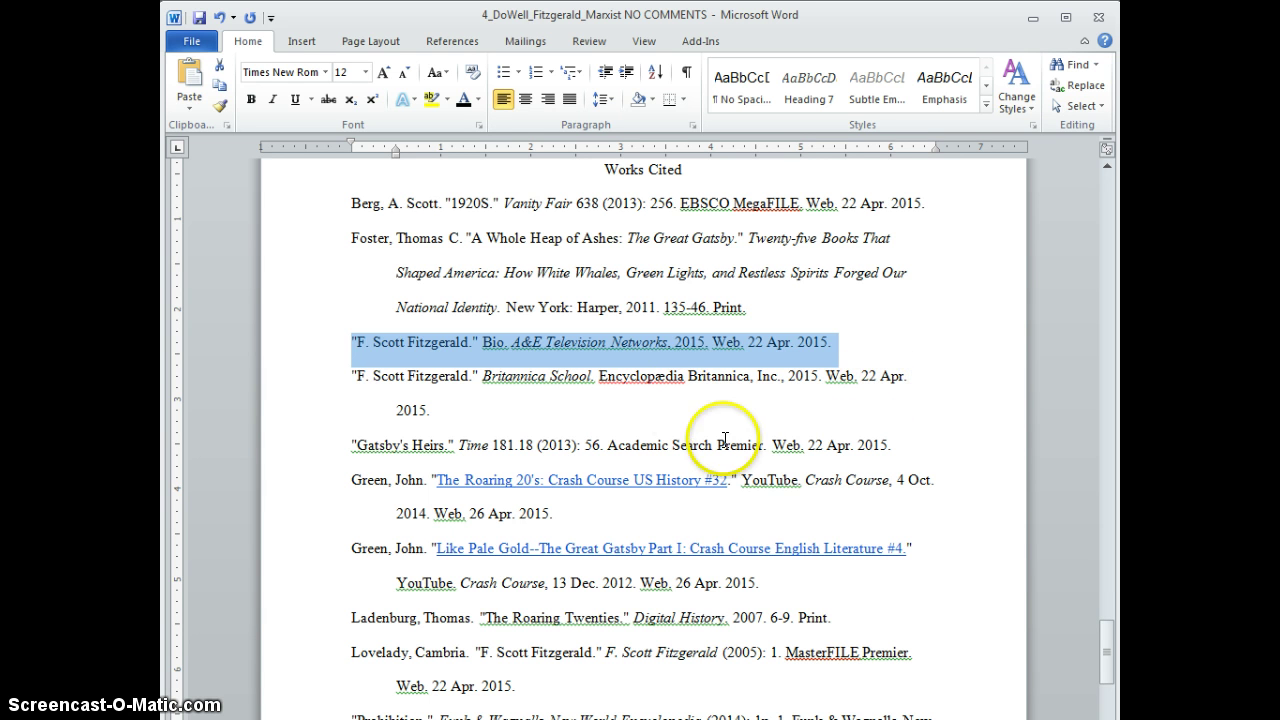
double_click(652, 377)
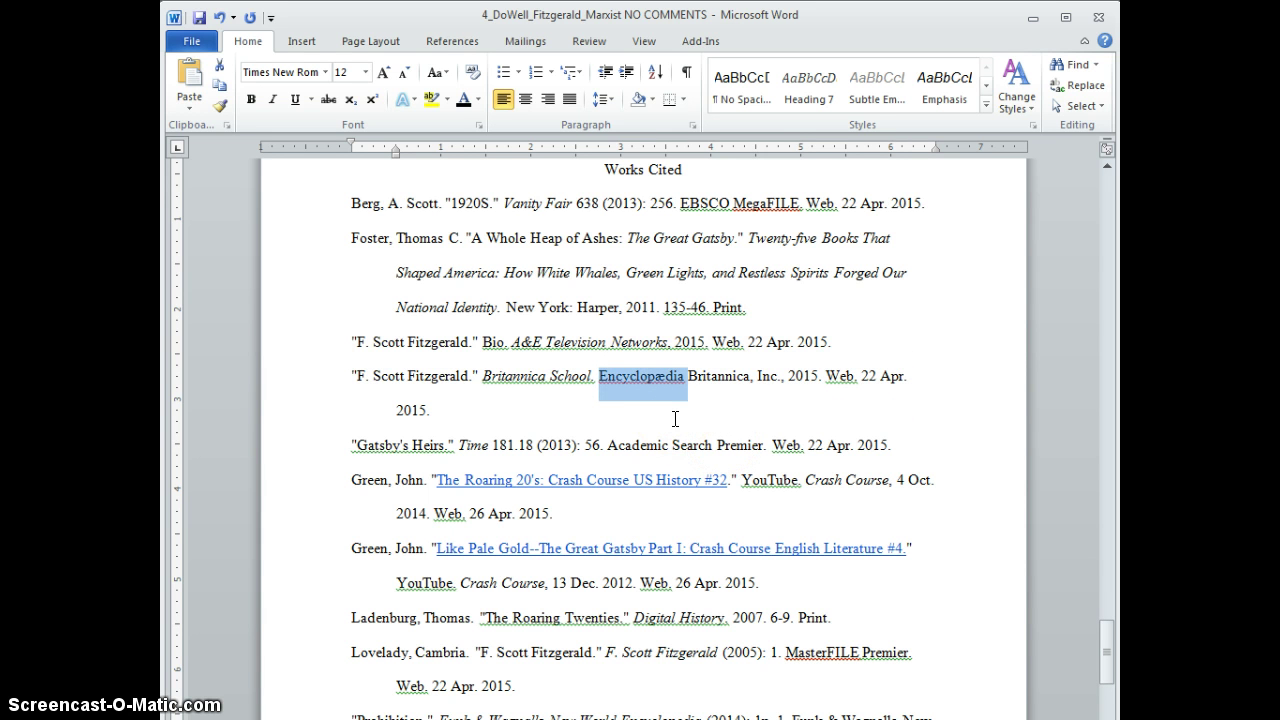
double_click(633, 445)
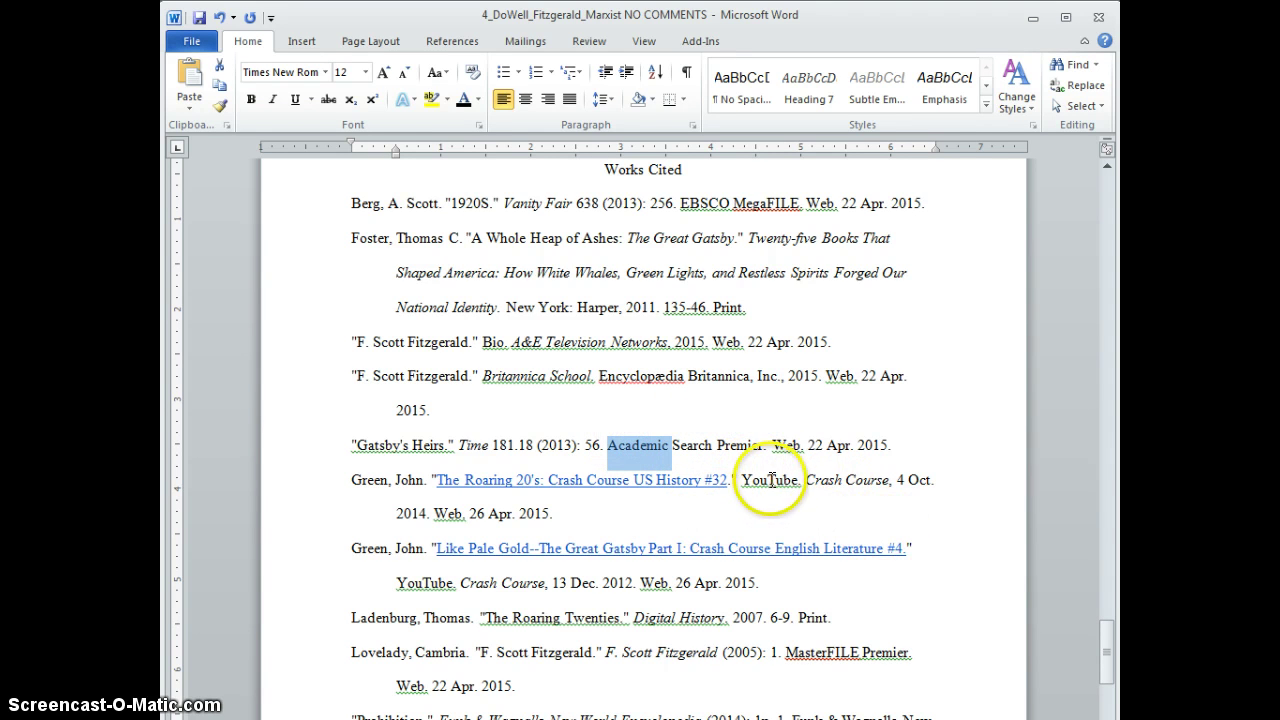
left_click_drag(346, 478, 766, 578)
left_click(846, 598)
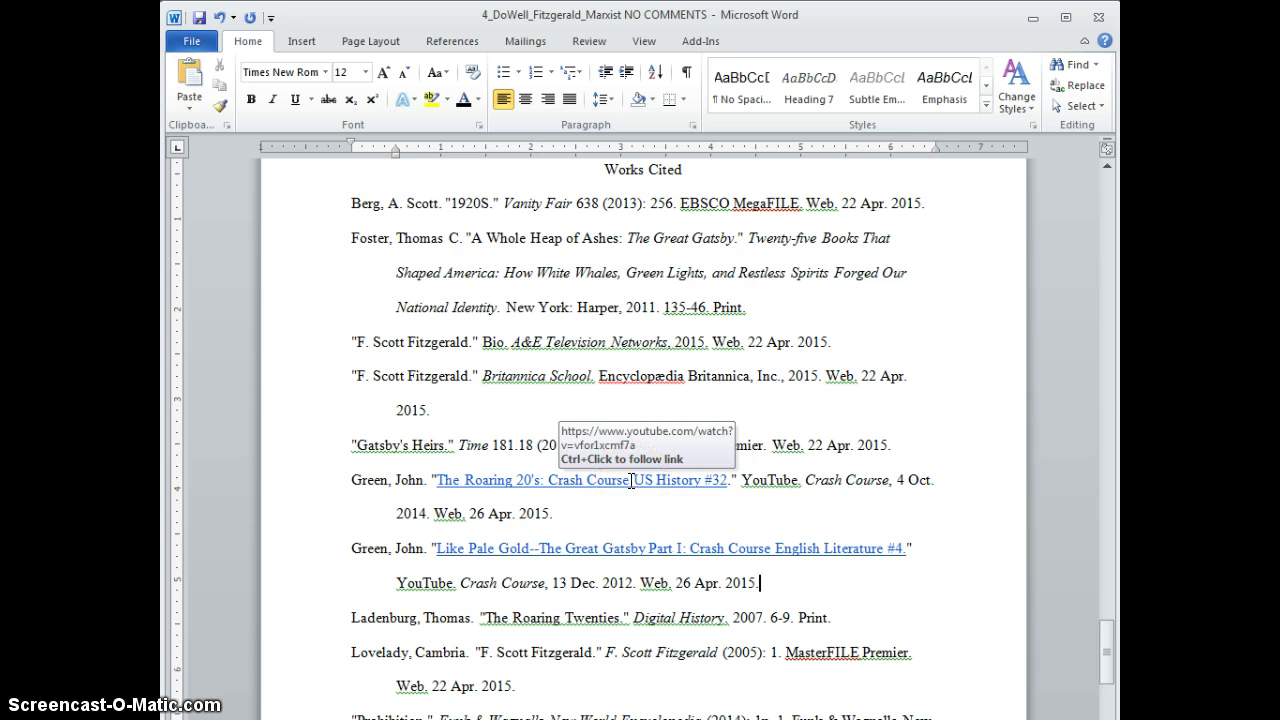
Step: Test the Like Pale Gold link, pause its Crash Course video, close that tab and return to Word
left_click(670, 546)
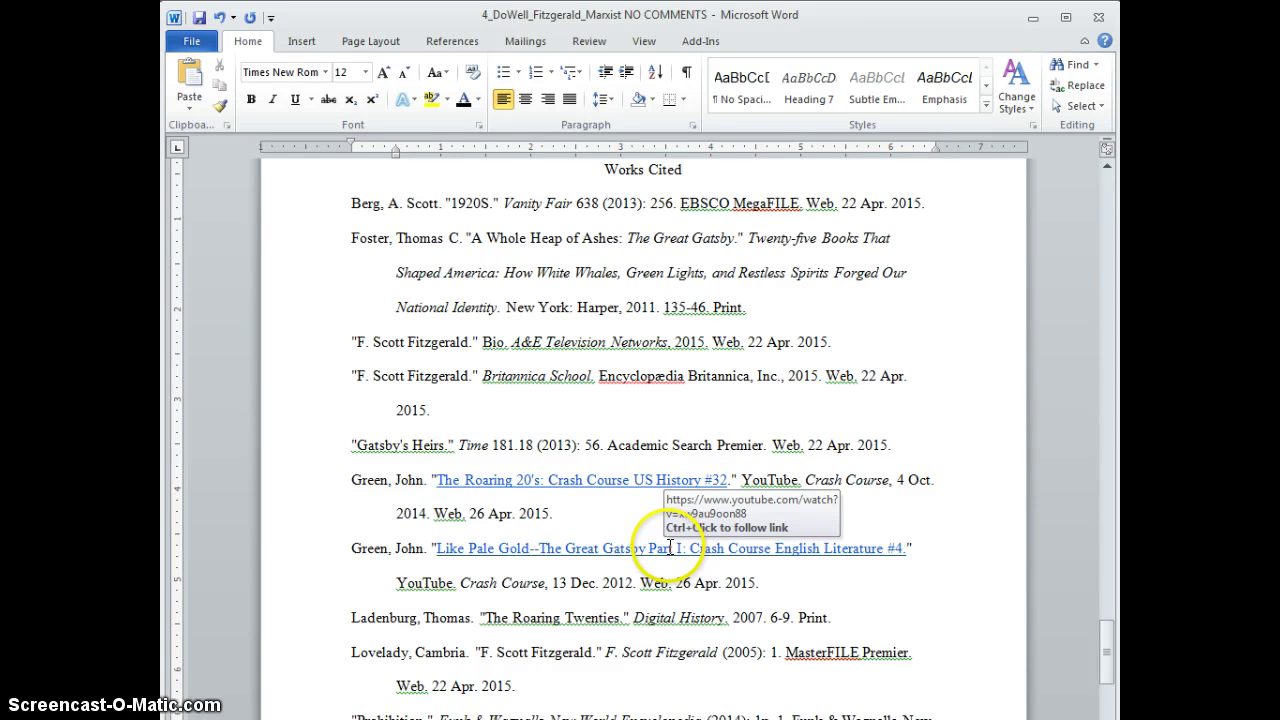
left_click(663, 550, "ctrl")
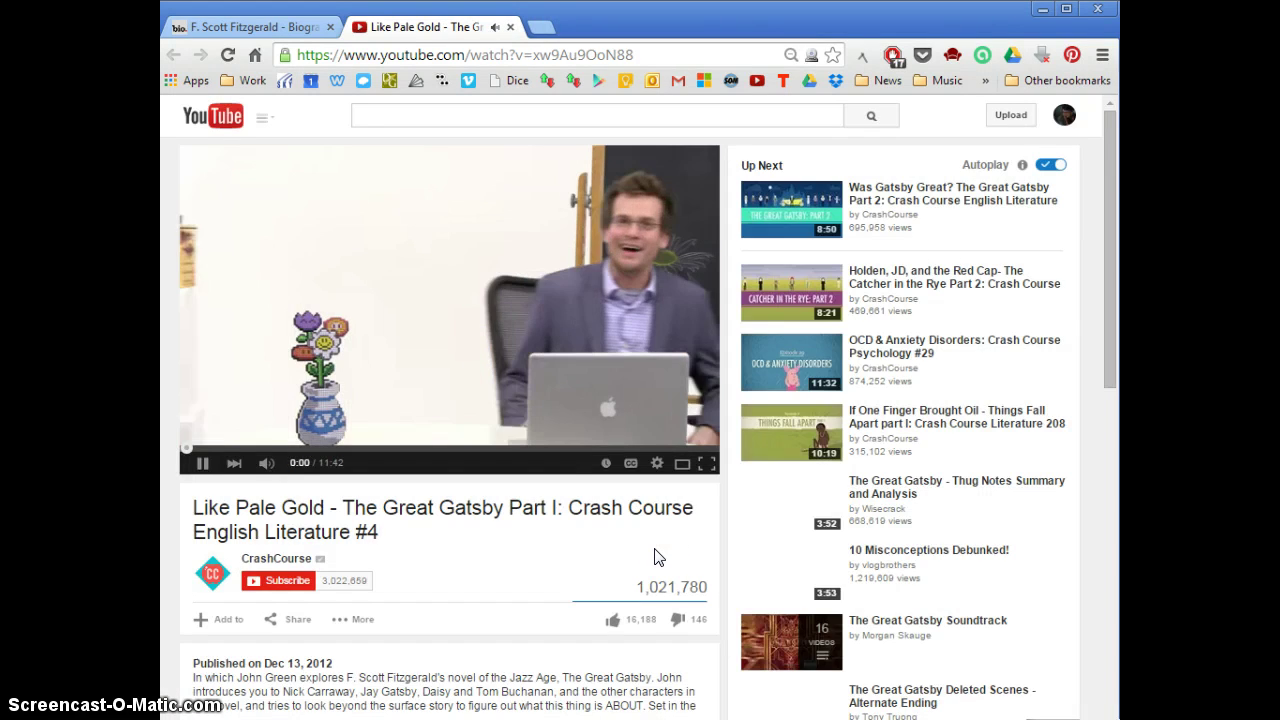
left_click(201, 465)
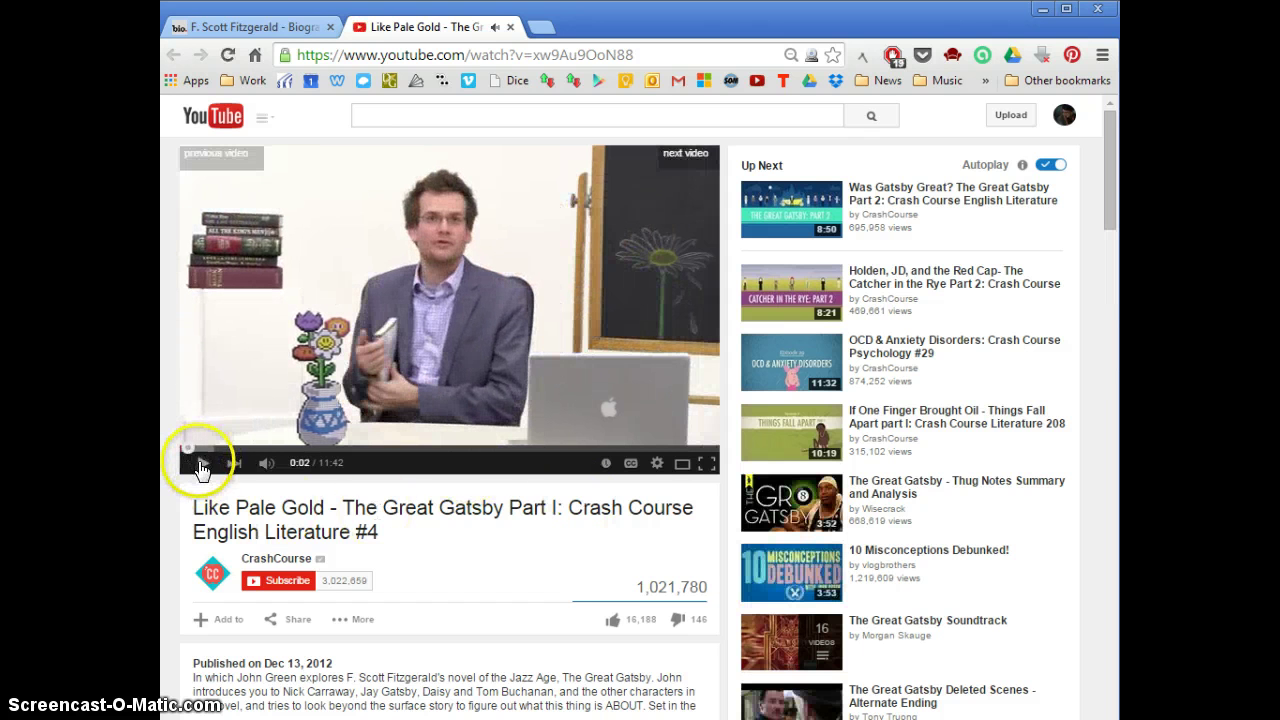
left_click(510, 27)
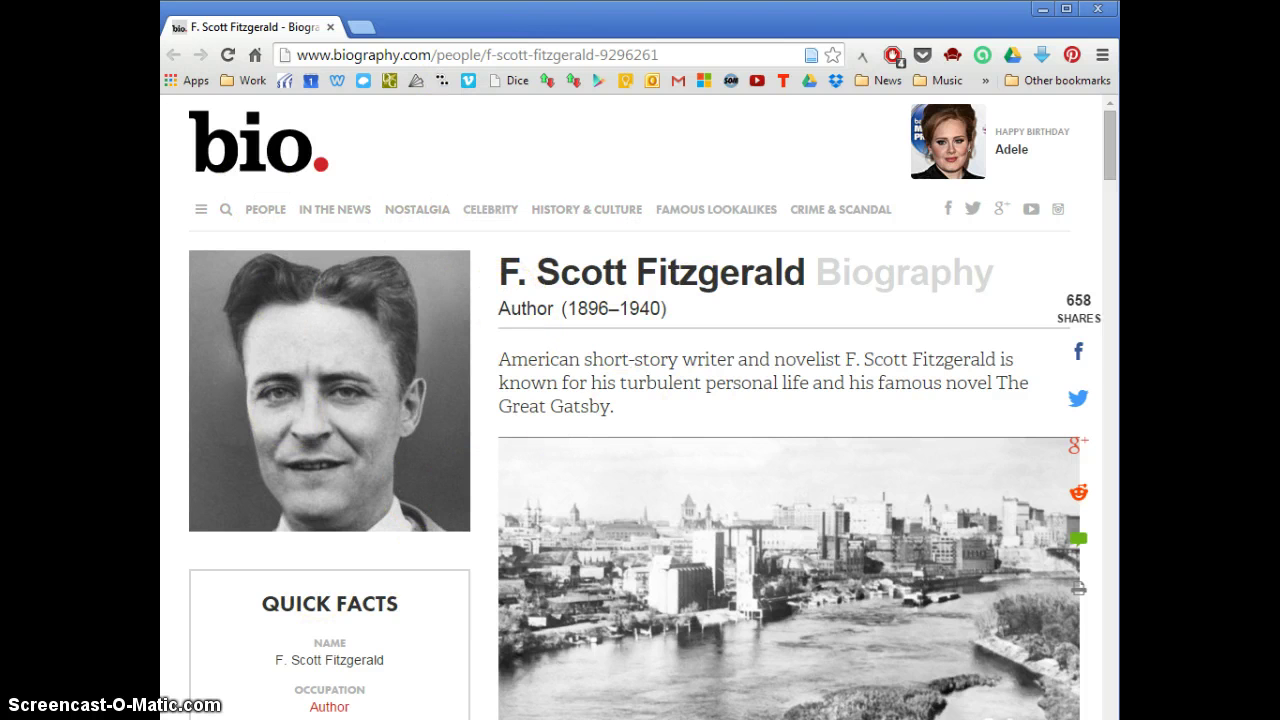
key("alt+Tab")
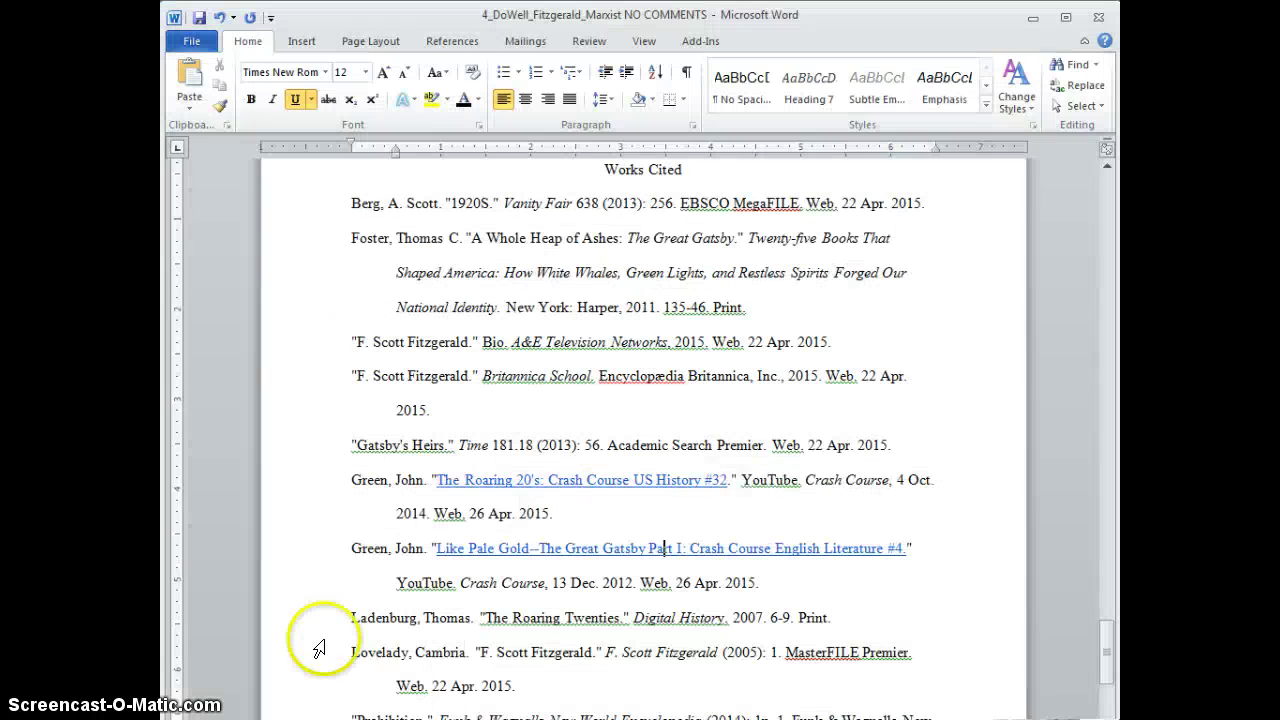
Step: Select the title 'F. Scott Fitzgerald.' in the Bio entry and switch to Chrome's biography page
double_click(422, 342)
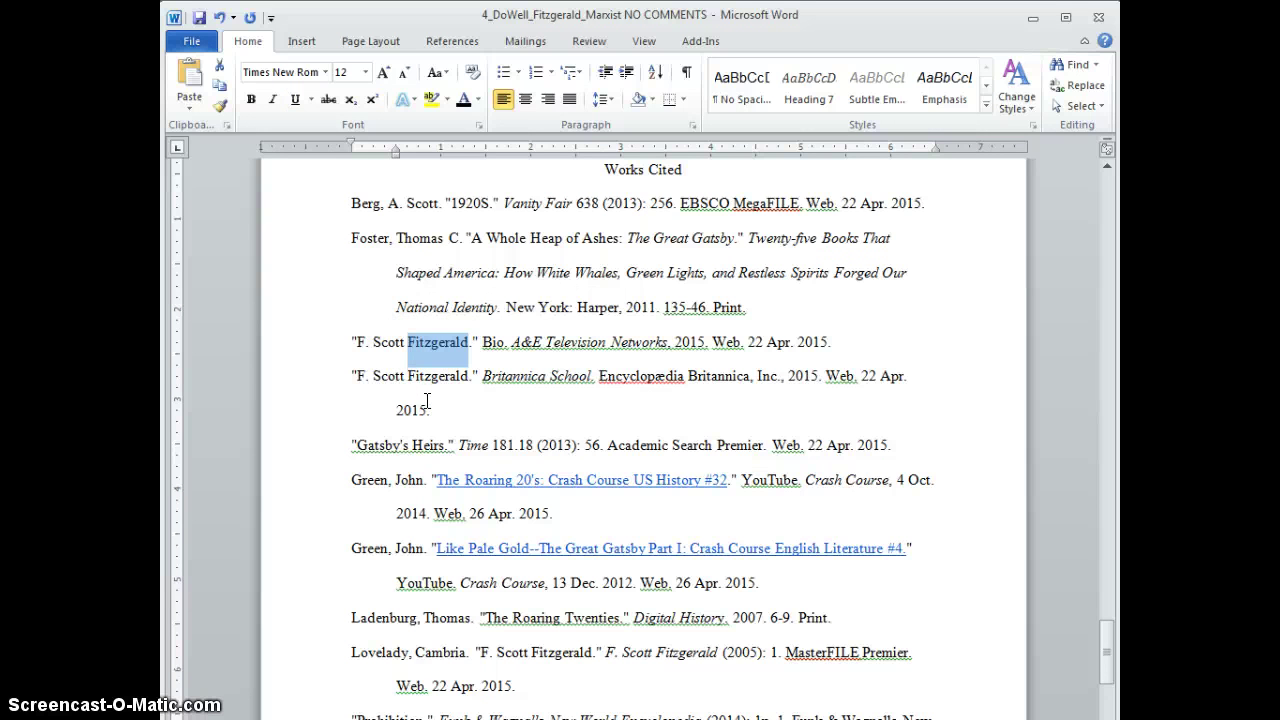
left_click(430, 480)
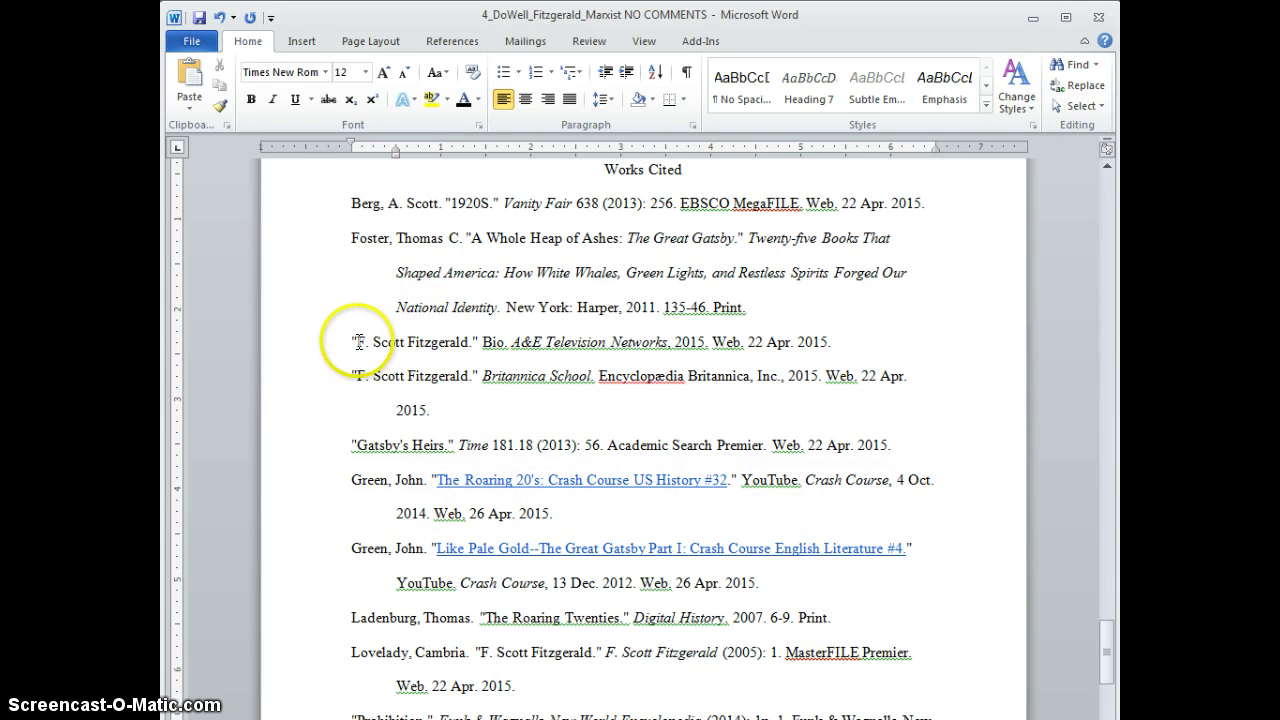
left_click_drag(358, 342, 466, 342)
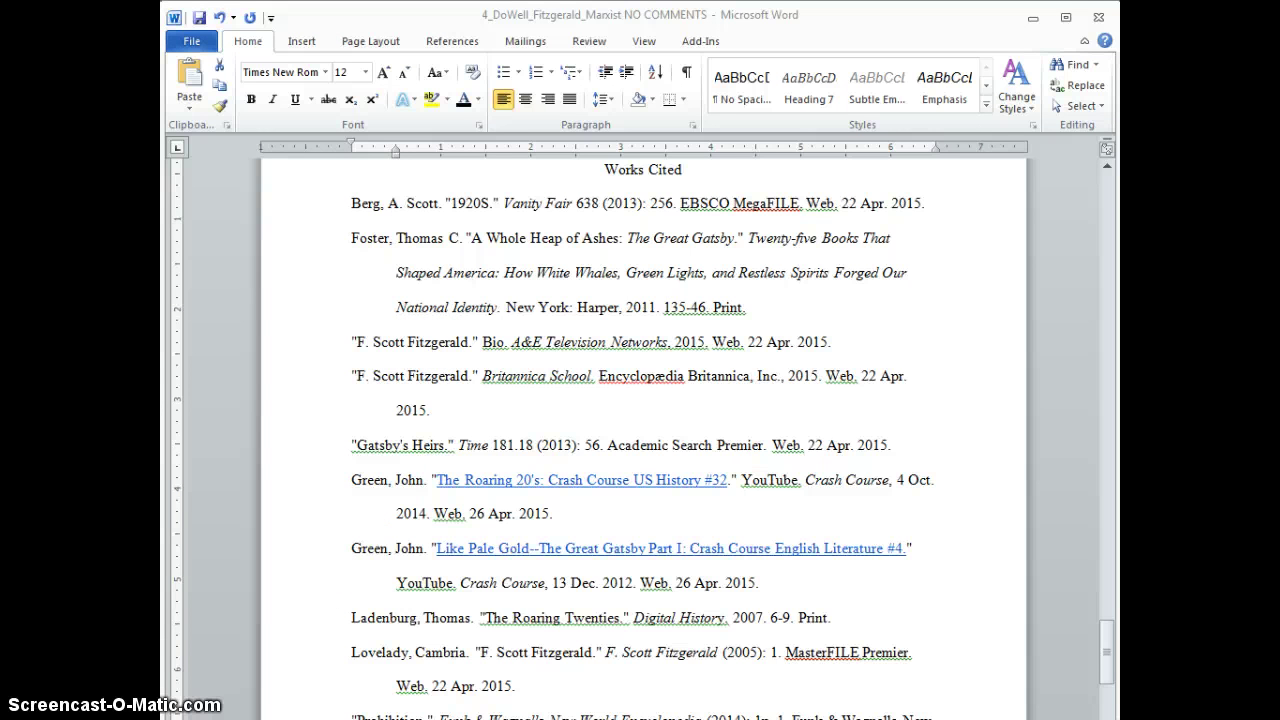
key("alt+Tab")
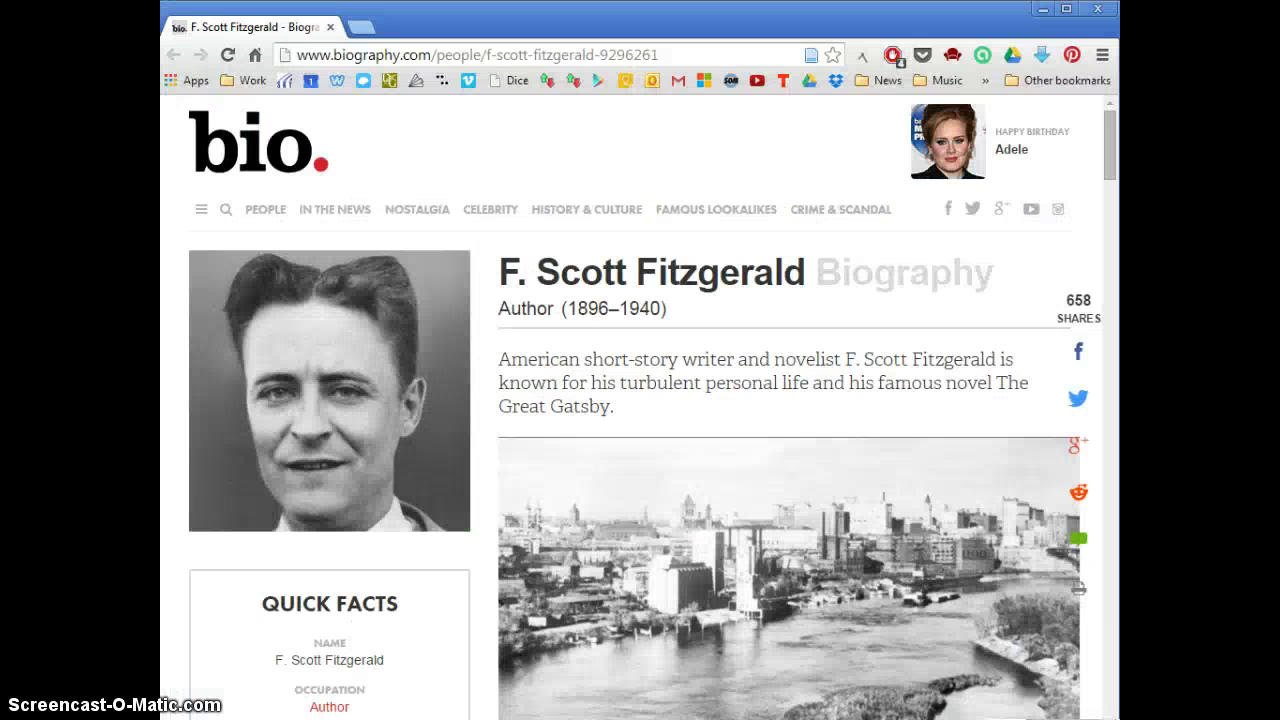
Step: Copy the biography.com F. Scott Fitzgerald page address from Chrome's address bar and return to Word
double_click(562, 57)
left_click(565, 62)
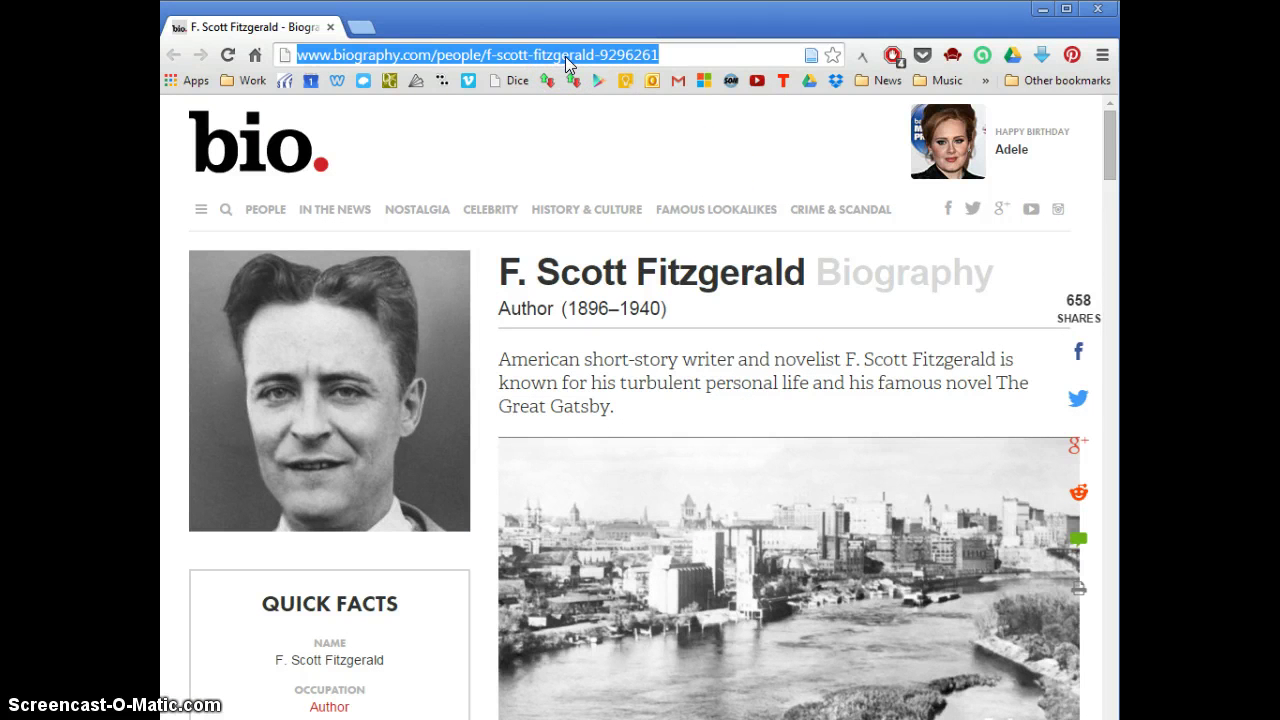
right_click(565, 62)
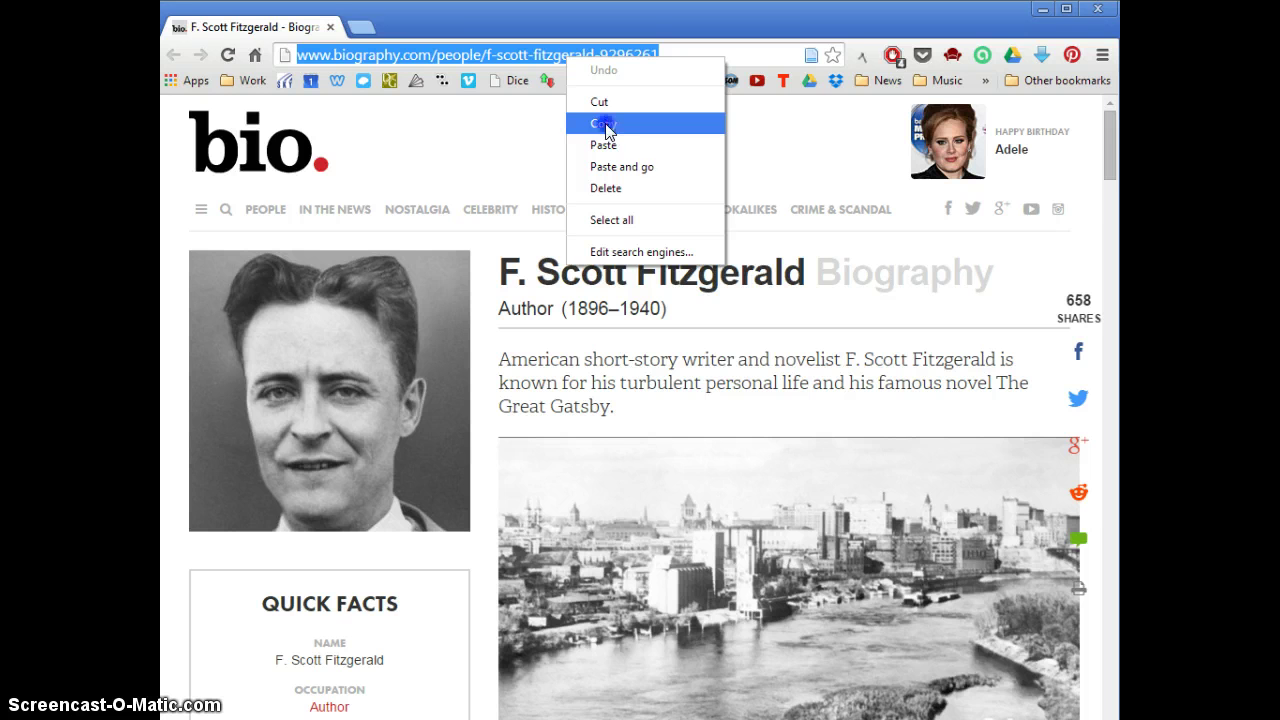
left_click(606, 127)
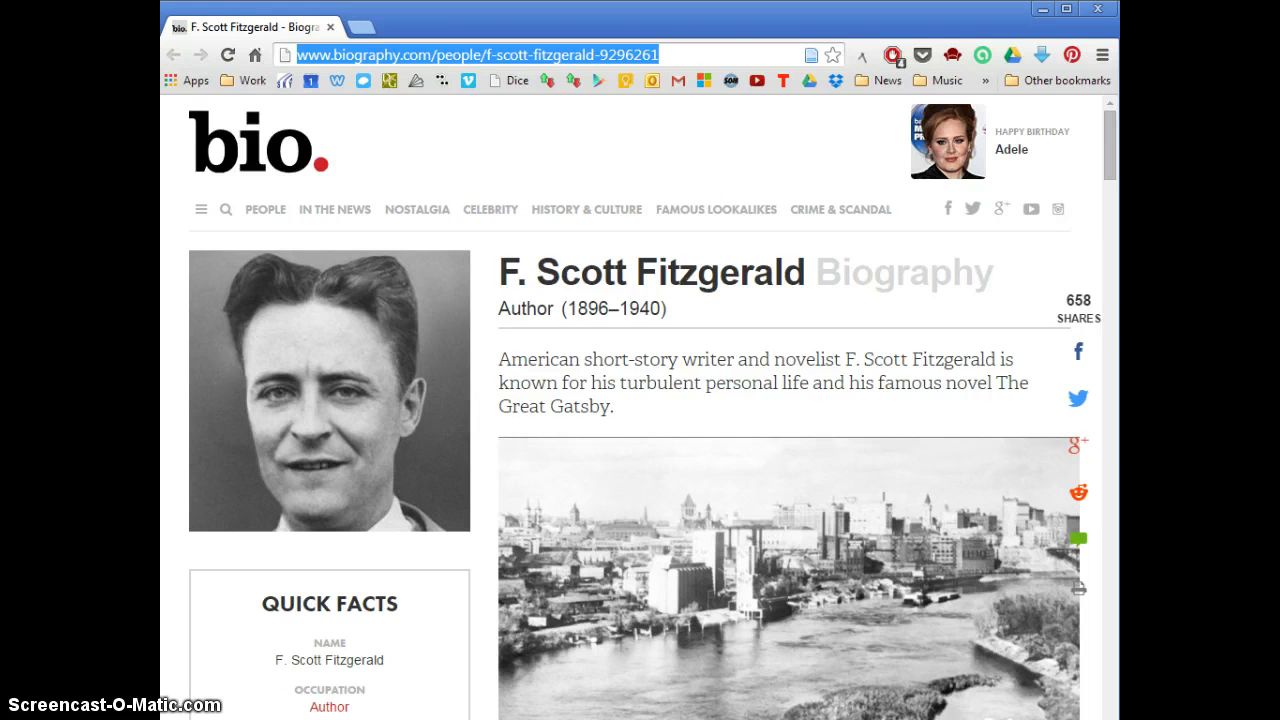
key("alt+Tab")
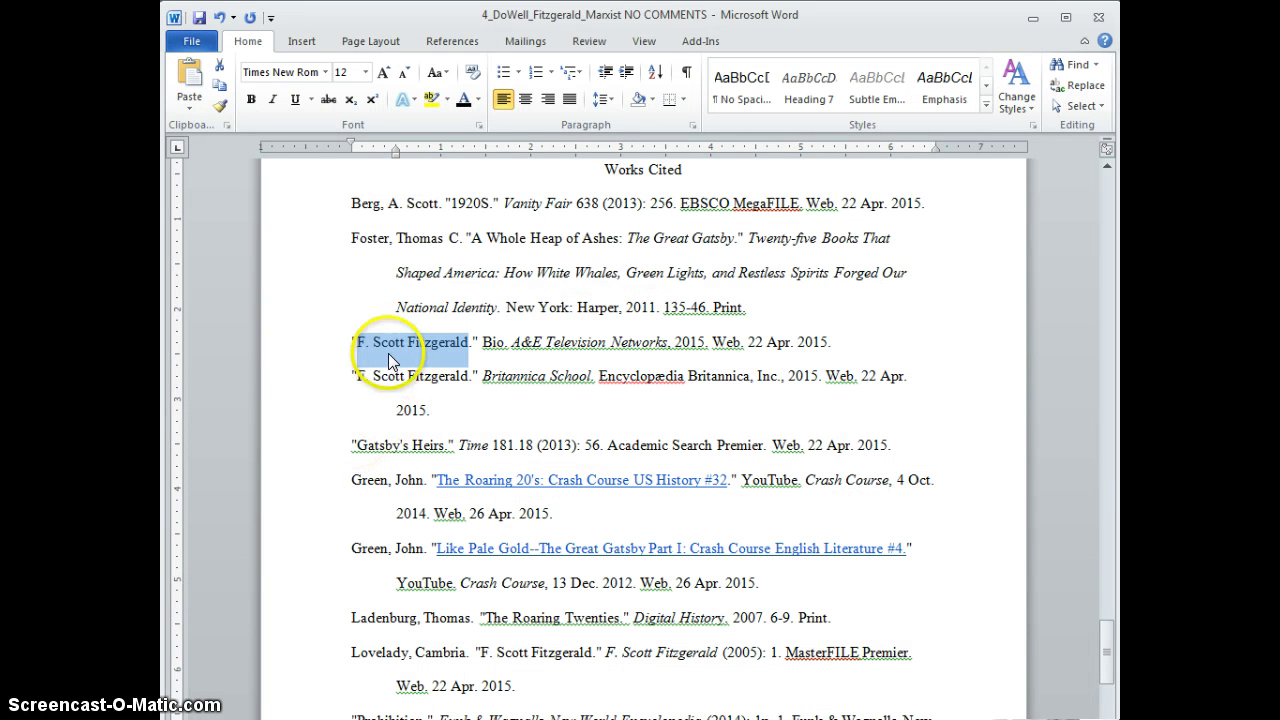
Step: Hyperlink the Bio entry title 'F. Scott Fitzgerald' to the copied biography.com address
left_click(373, 344)
left_click_drag(357, 344, 466, 343)
left_click(374, 346)
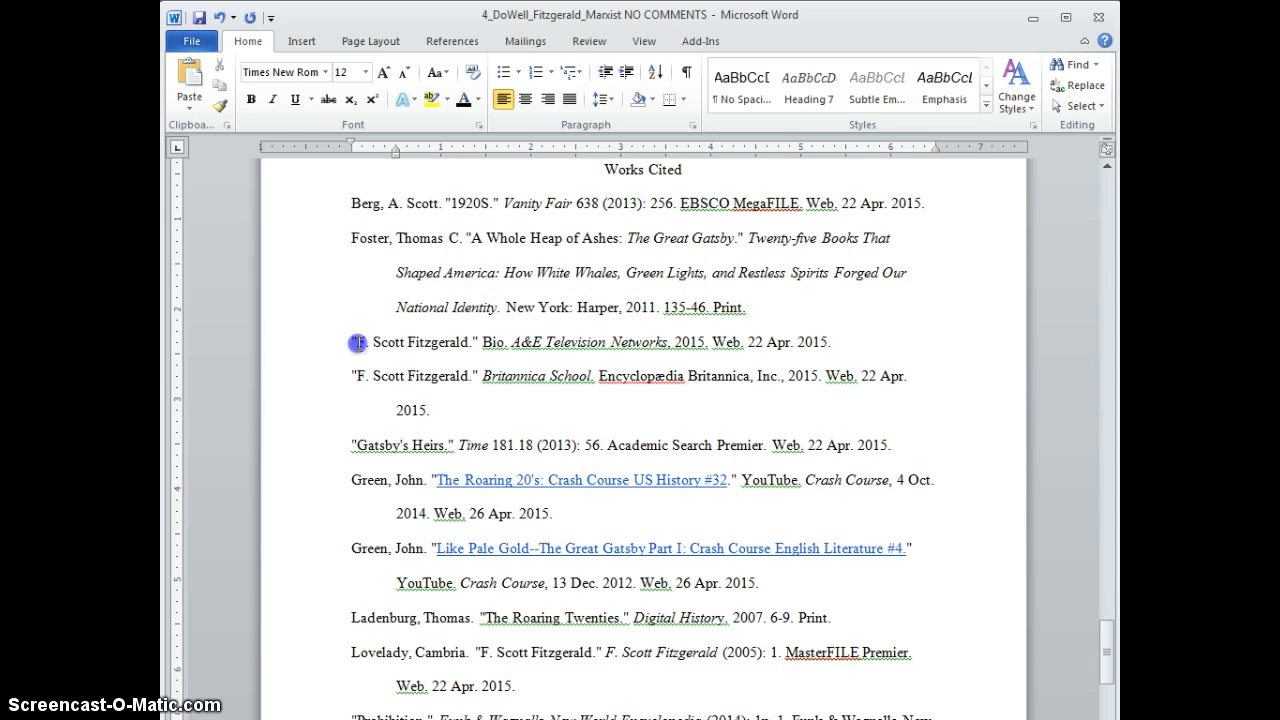
left_click_drag(356, 346, 441, 344)
right_click(448, 346)
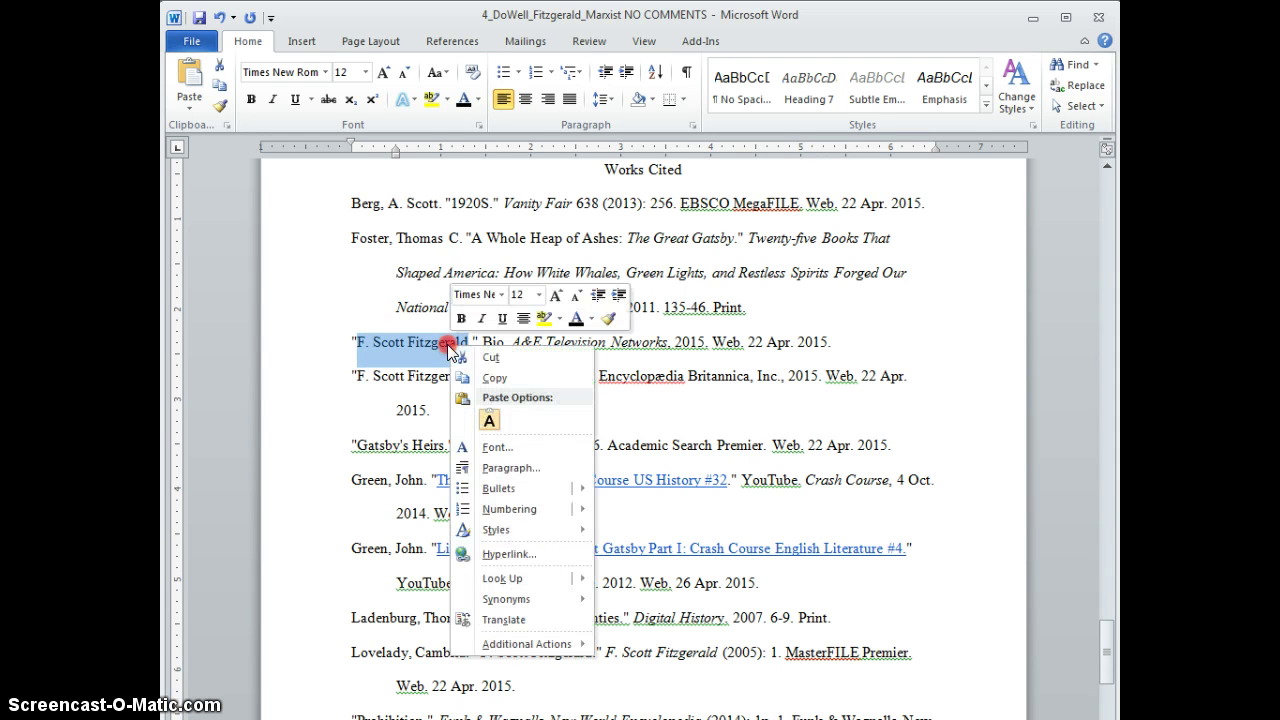
left_click(508, 555)
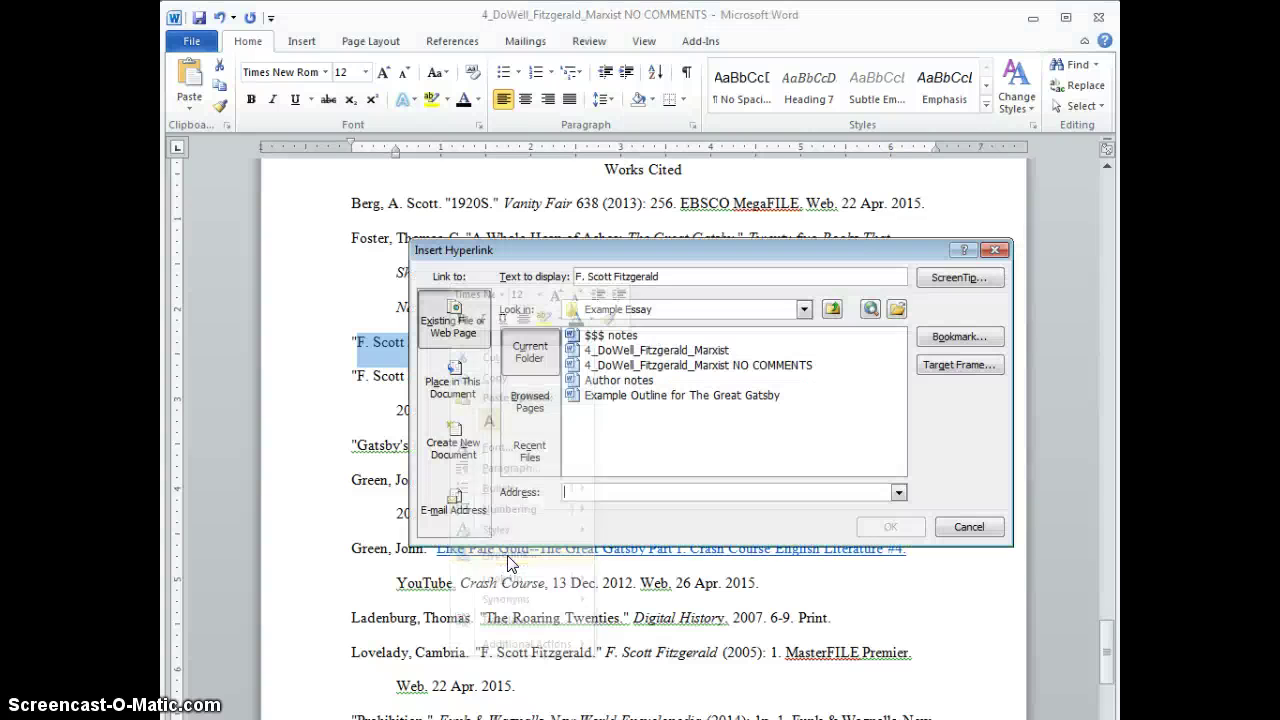
right_click(595, 488)
left_click(626, 544)
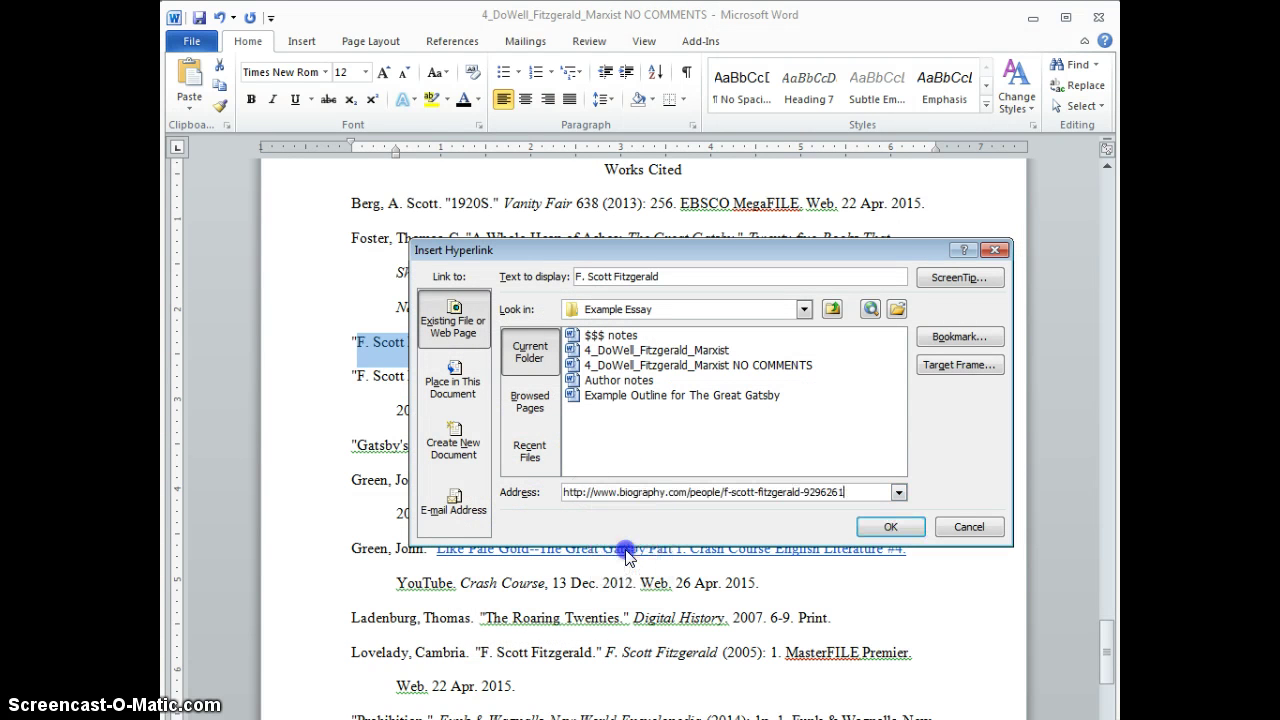
left_click(893, 526)
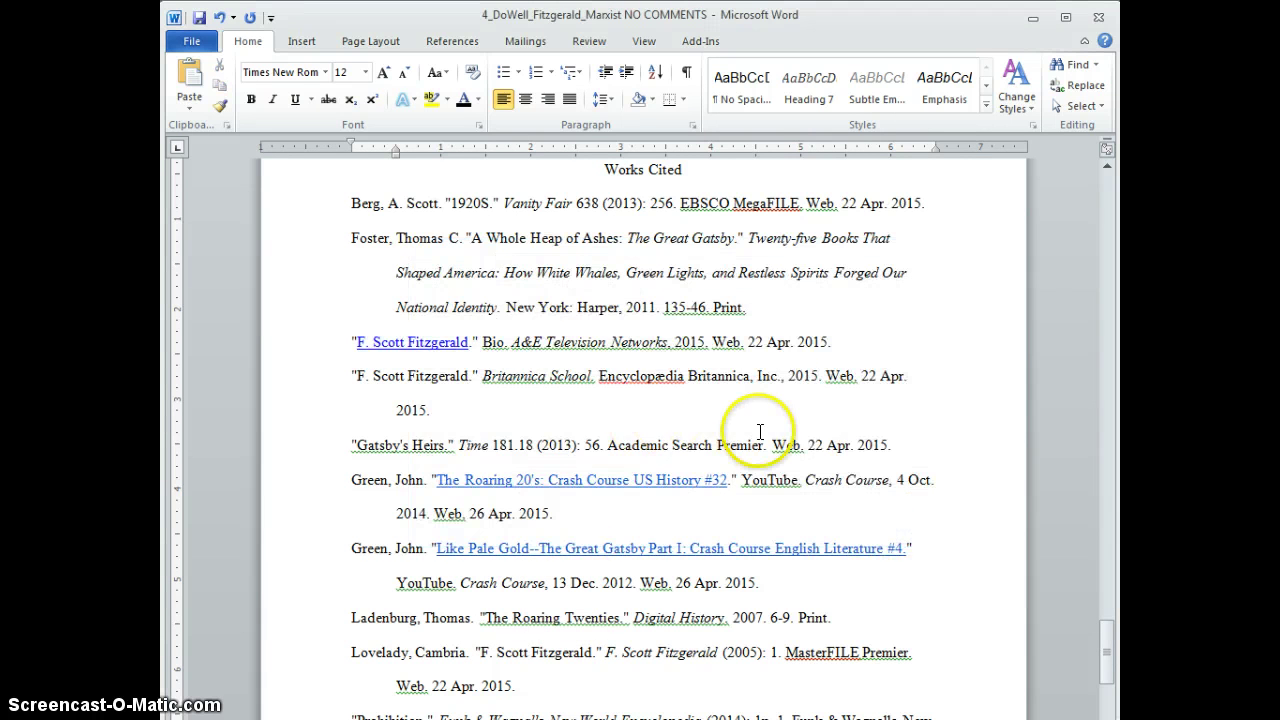
Step: Follow the new F. Scott Fitzgerald link to its biography.com page, then return to Word
mouse_move(428, 344)
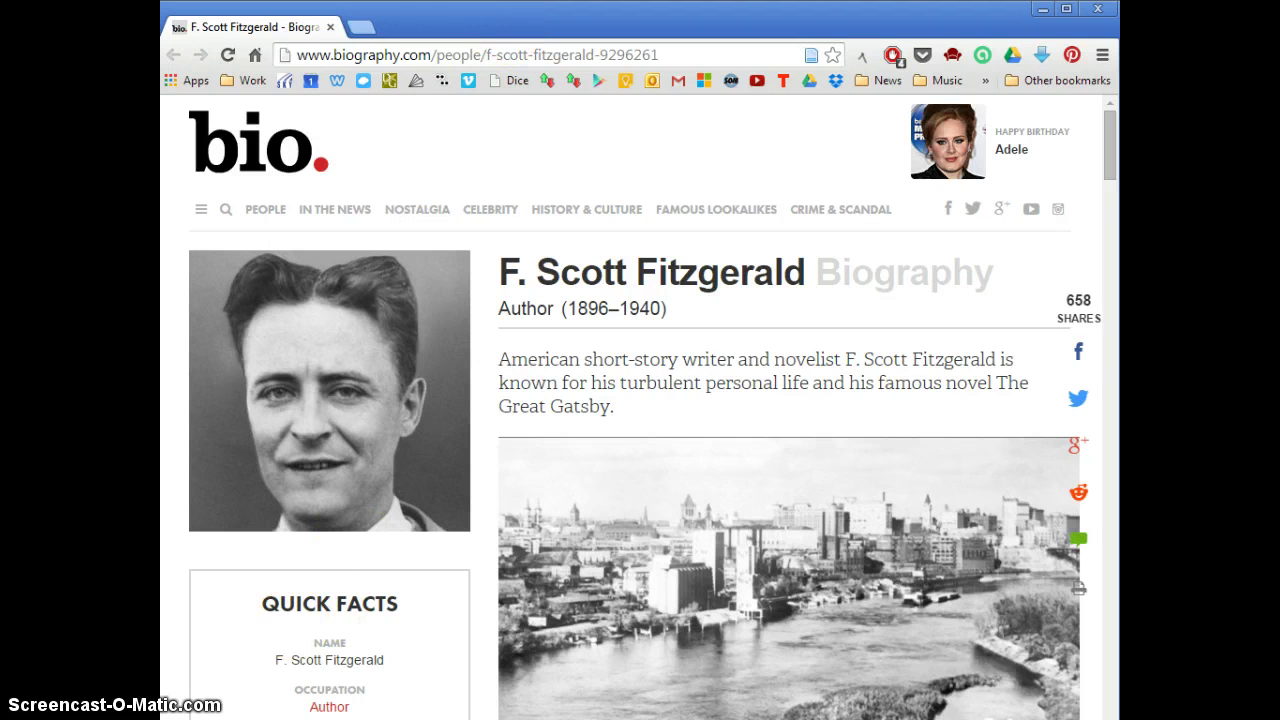
key("alt+Tab")
left_click(858, 404)
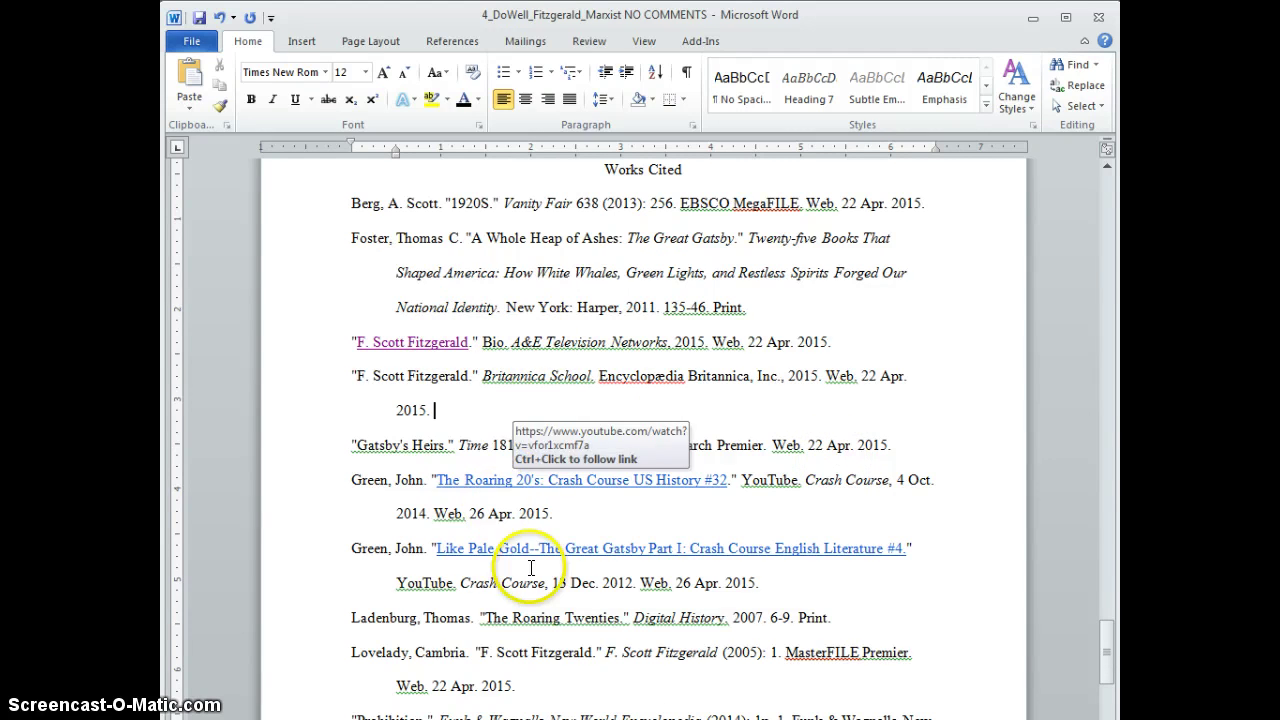
scroll(900, 582, "down", 5)
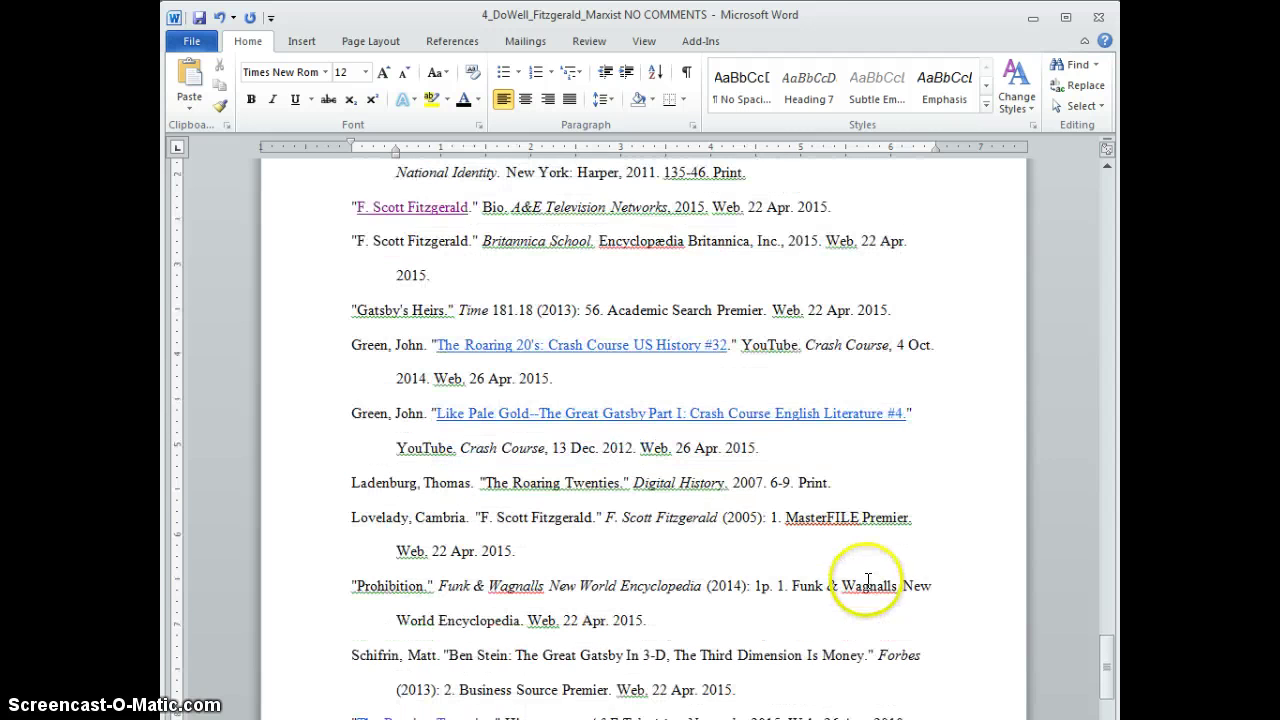
scroll(868, 585, "down", 1)
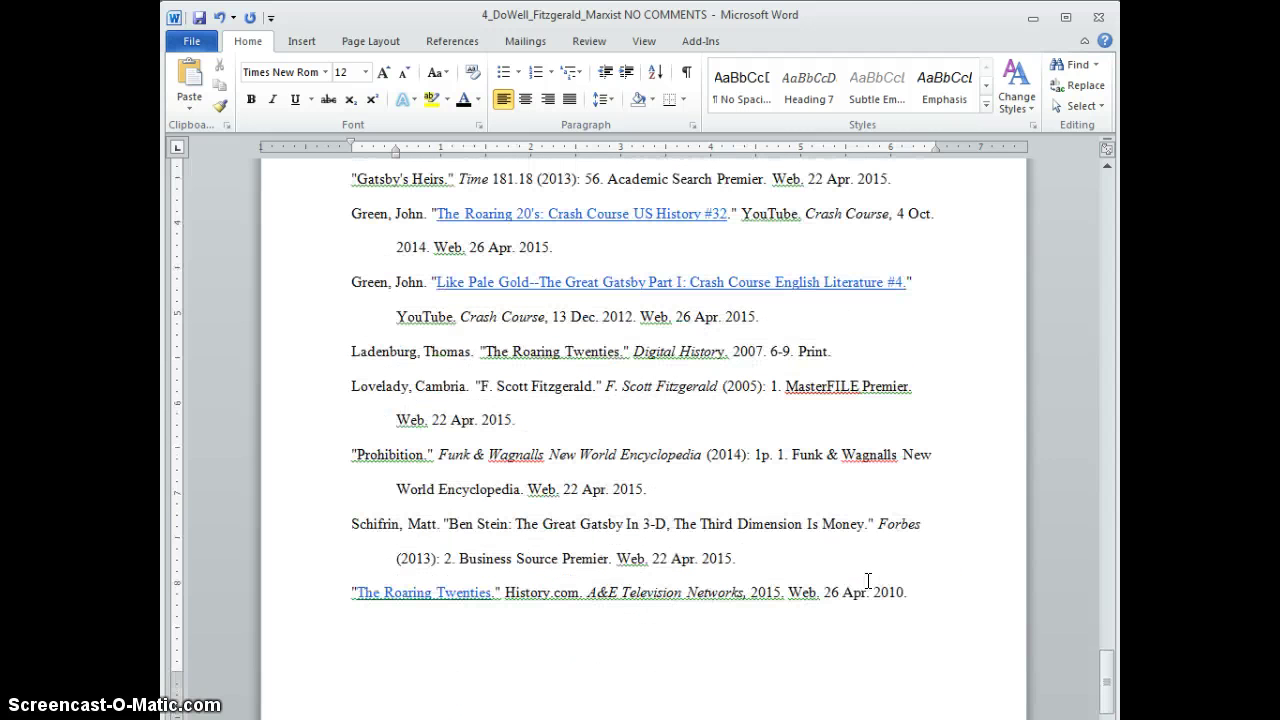
left_click(808, 626)
left_click(782, 620)
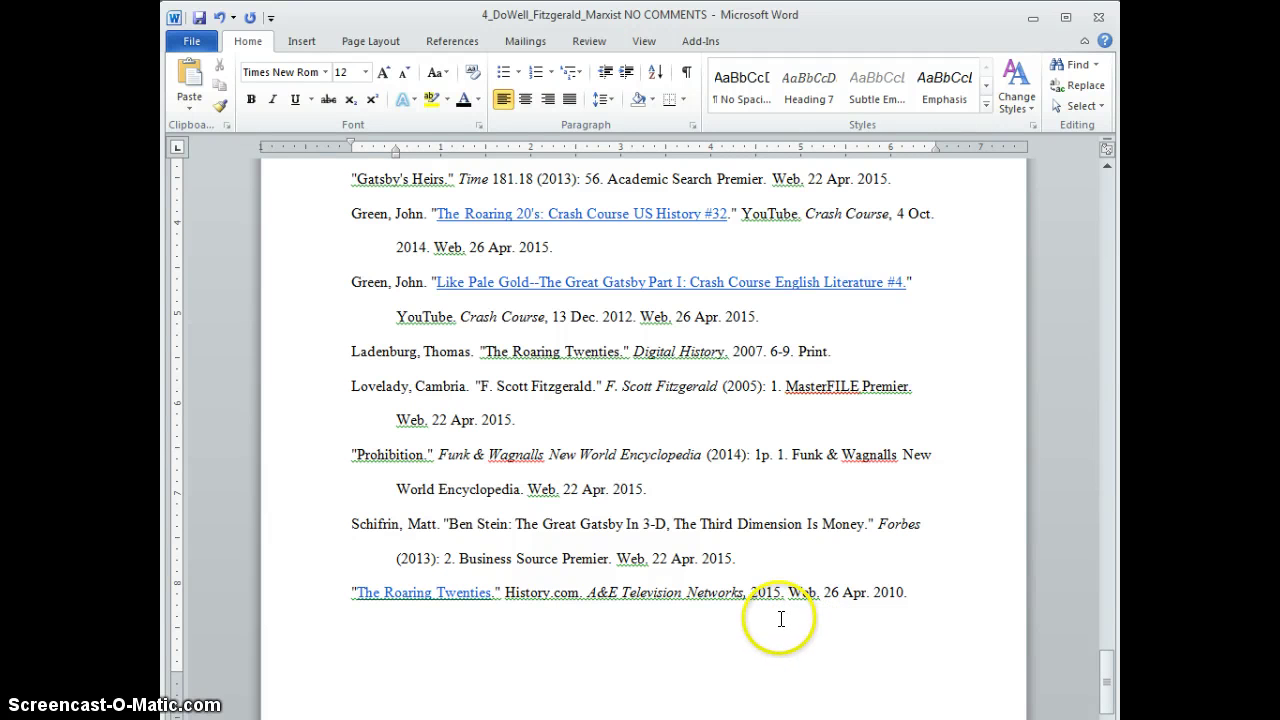